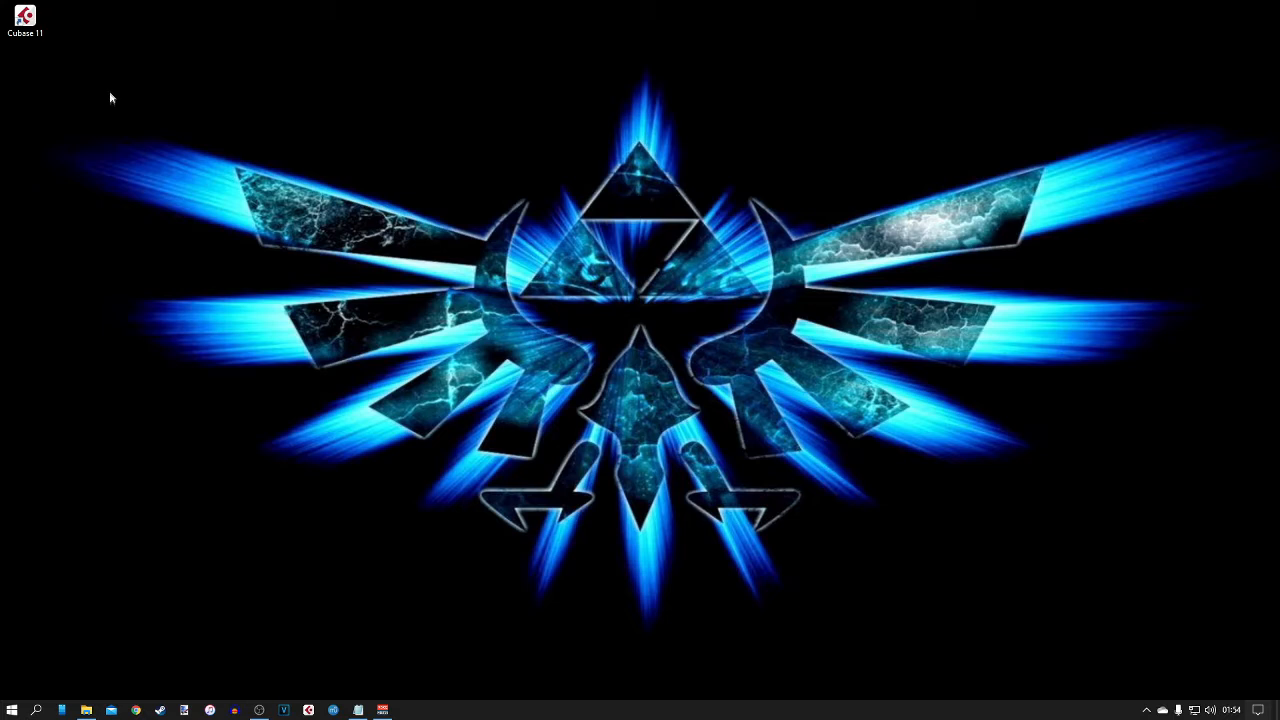
Launch Cubase 11 and shift the Steinberg Hub window slightly
double_click(28, 18)
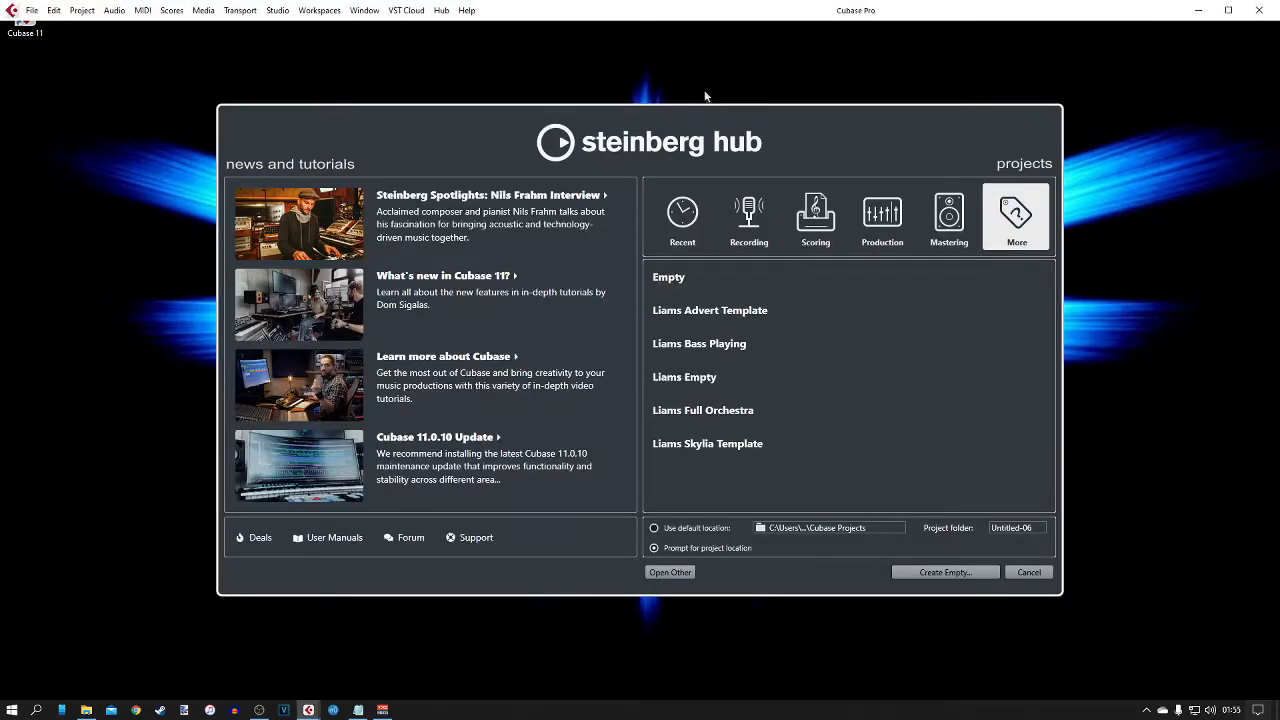
mouse_move(709, 112)
left_mouse_down()
mouse_move(732, 99)
mouse_move(708, 108)
left_mouse_up()
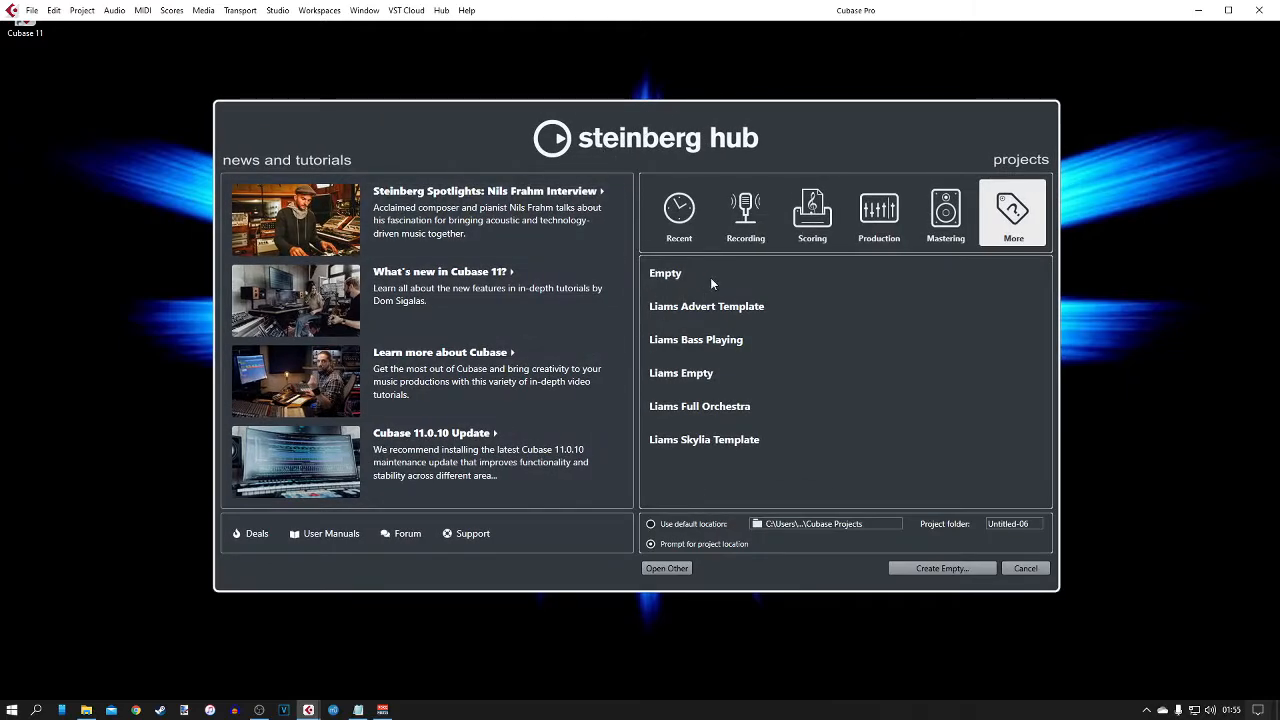
Look through the hub's project template categories, including Recent, Recording, Production, Mastering and More
left_click(679, 223)
left_click(743, 220)
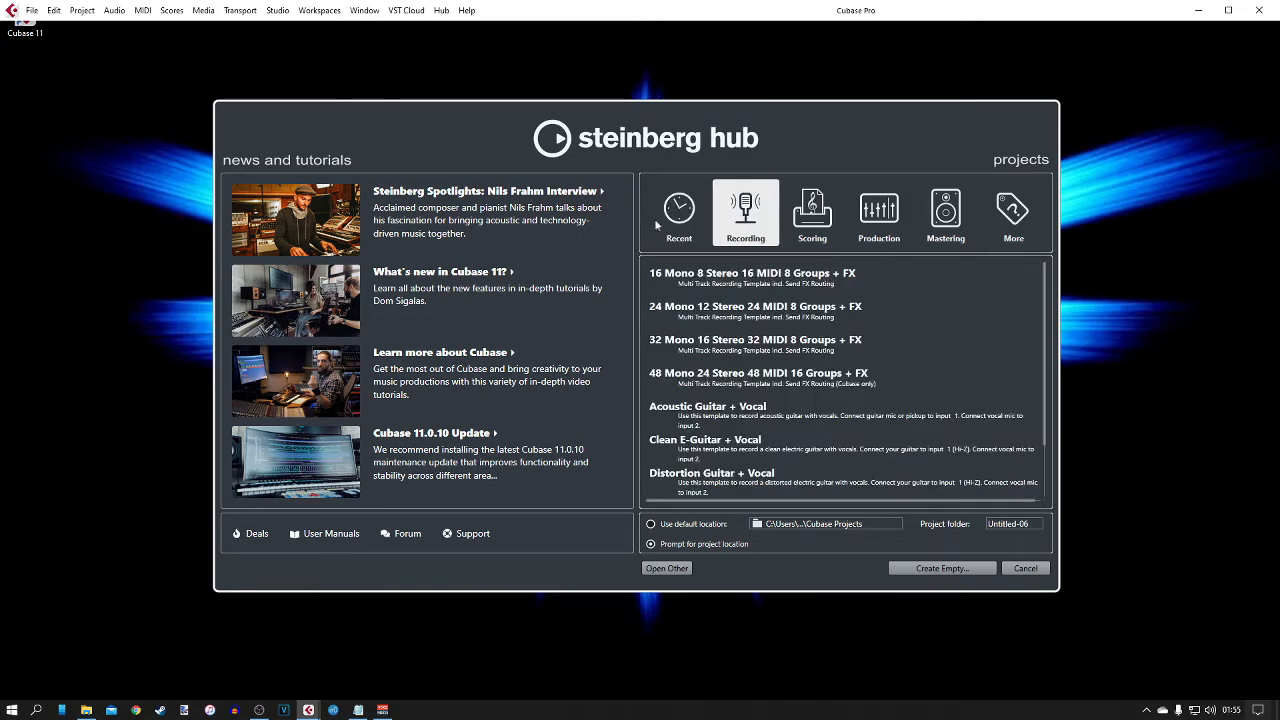
left_click(671, 220)
left_click(895, 215)
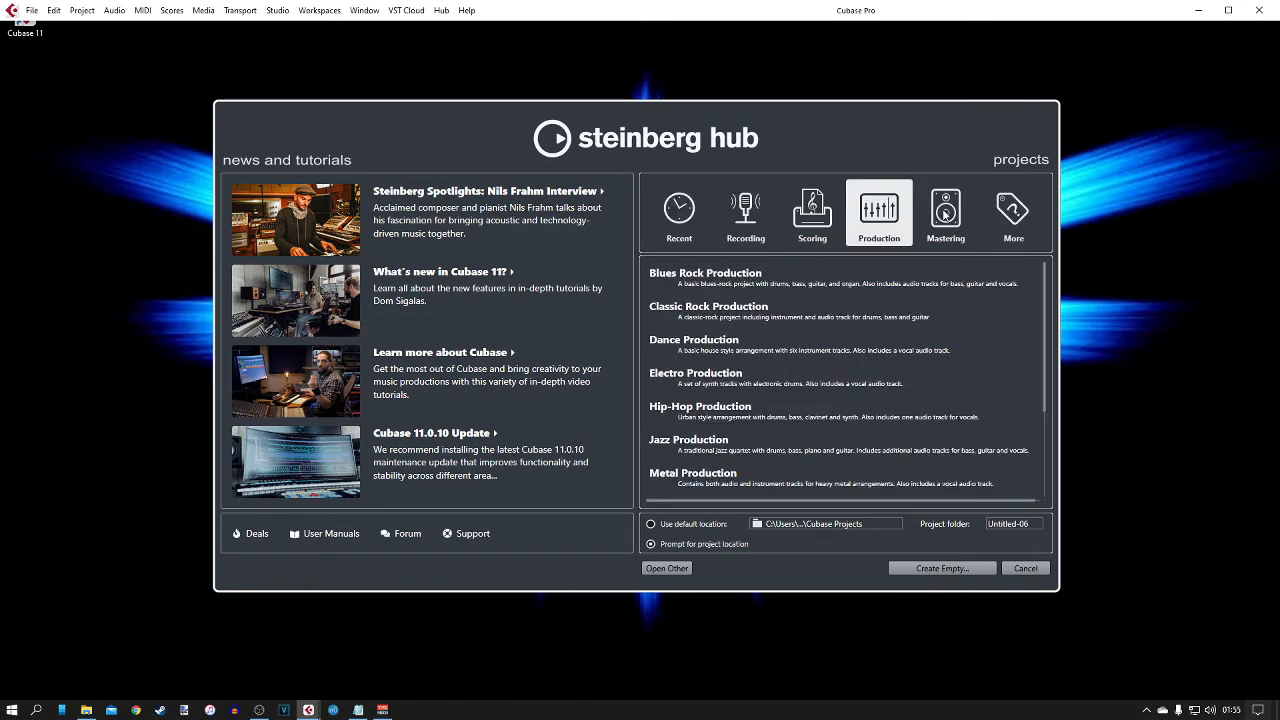
left_click(950, 217)
left_click(1013, 214)
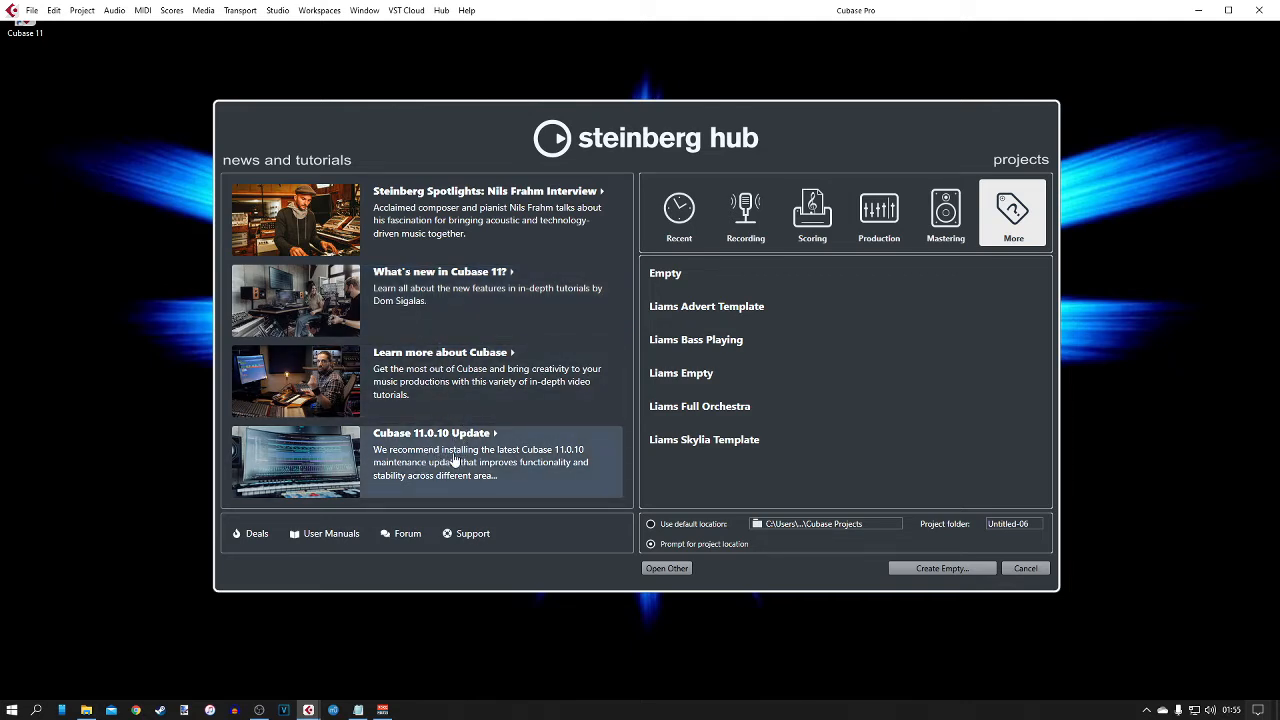
Start a project from the Empty template and browse to RAW FILES > YouTube Songs for its location
left_click(688, 276)
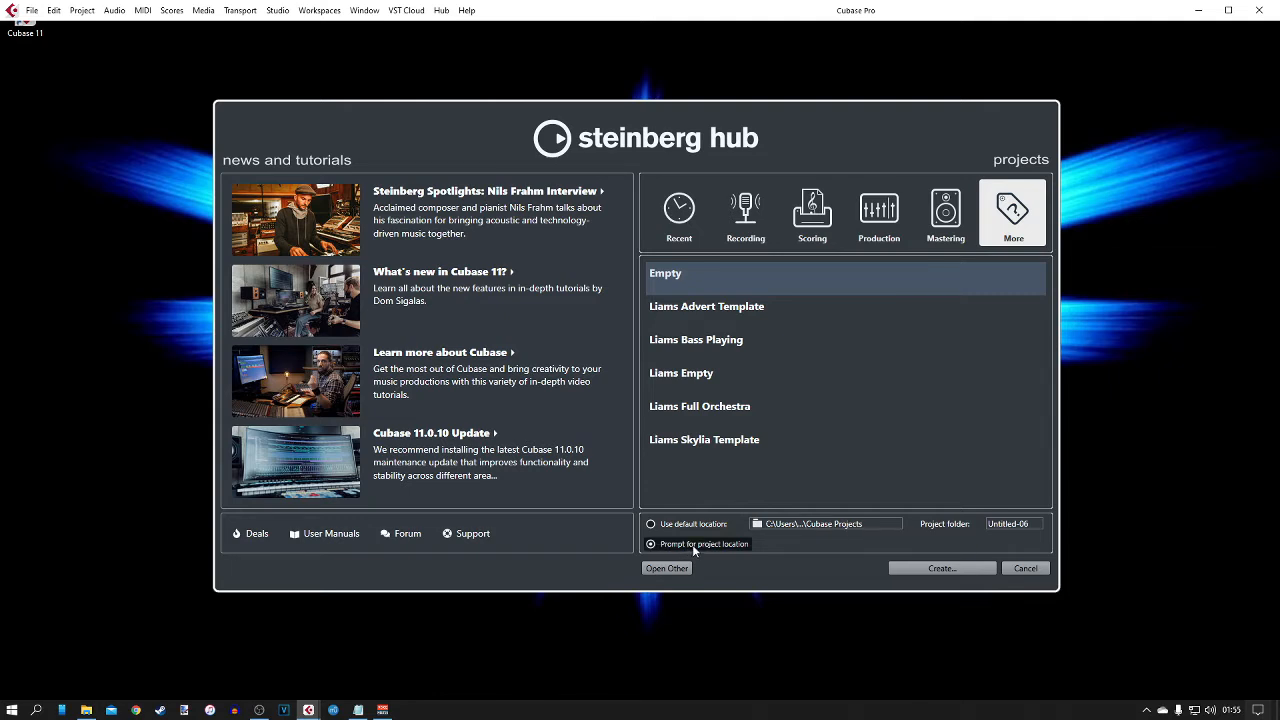
left_click(928, 569)
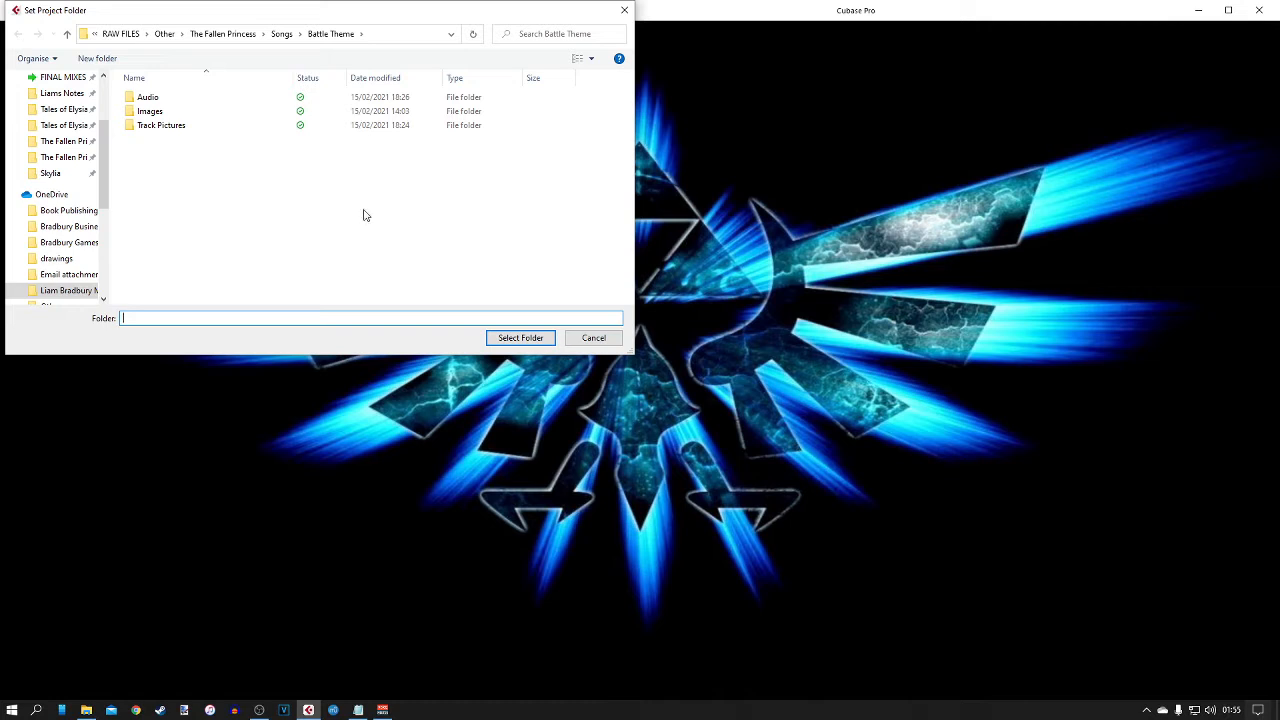
left_click(113, 36)
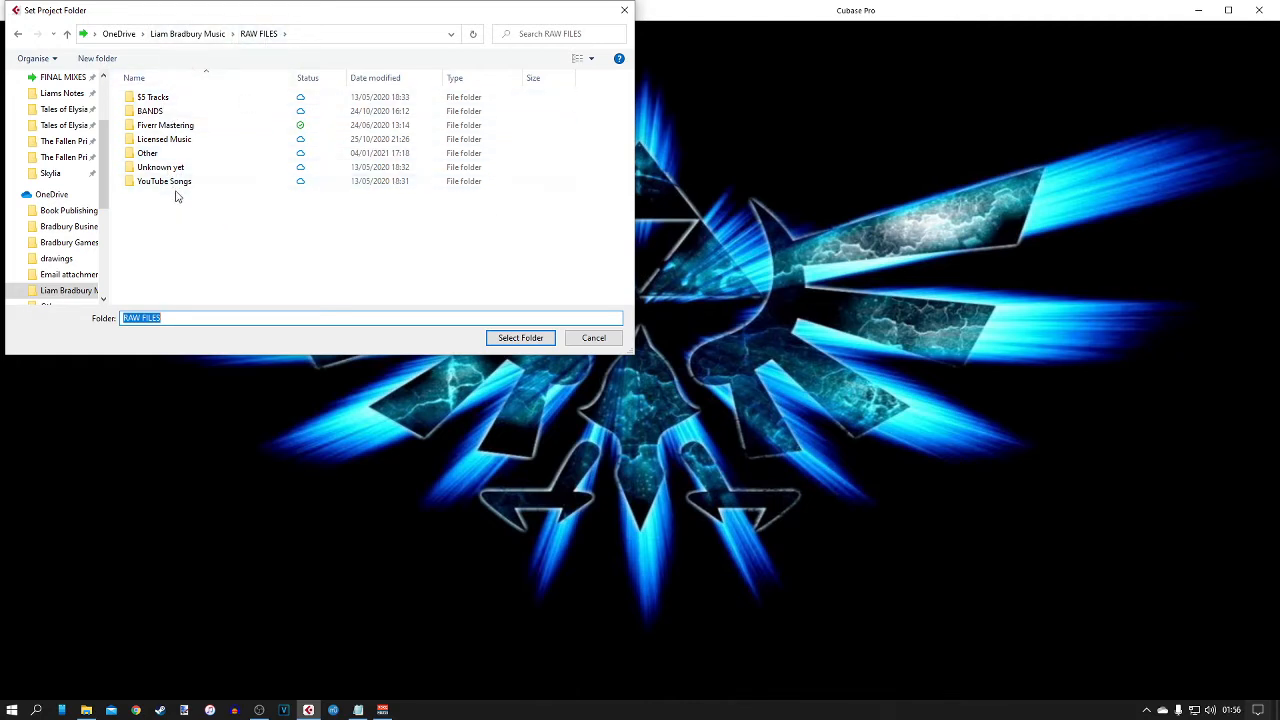
double_click(157, 188)
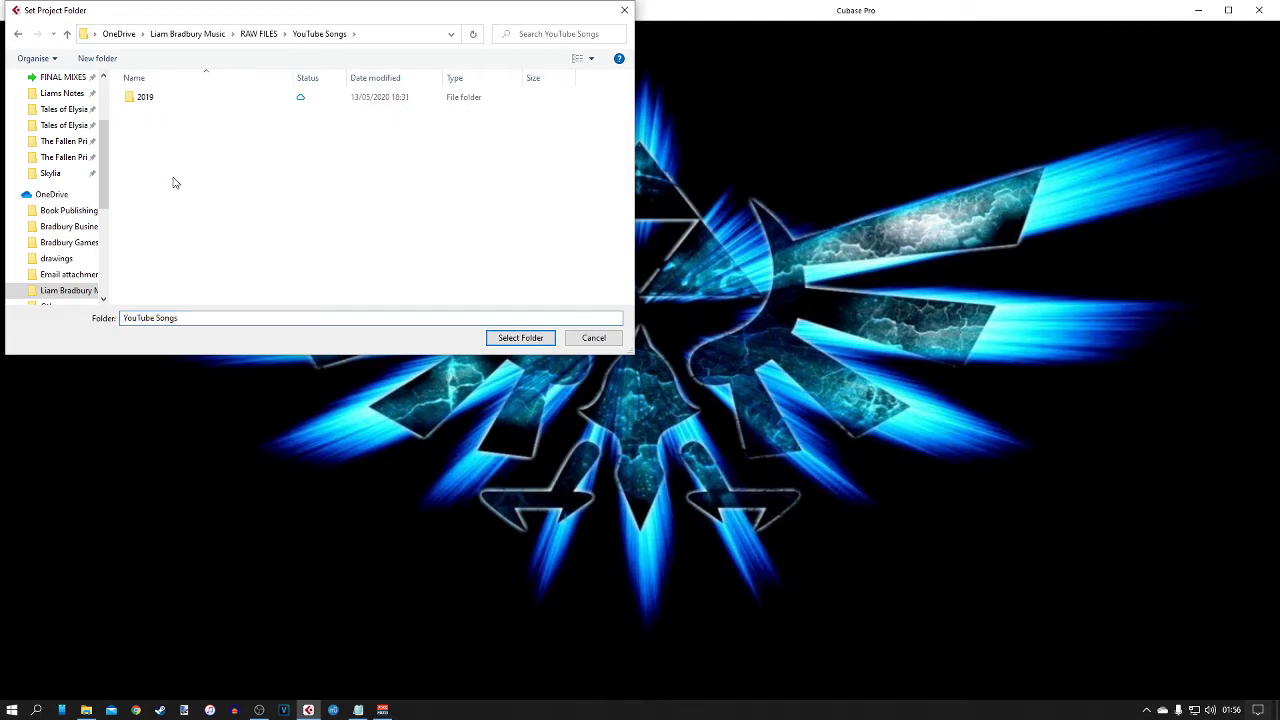
Create a folder named YouTube Series inside YouTube Songs and set it as the project folder
left_click(110, 60)
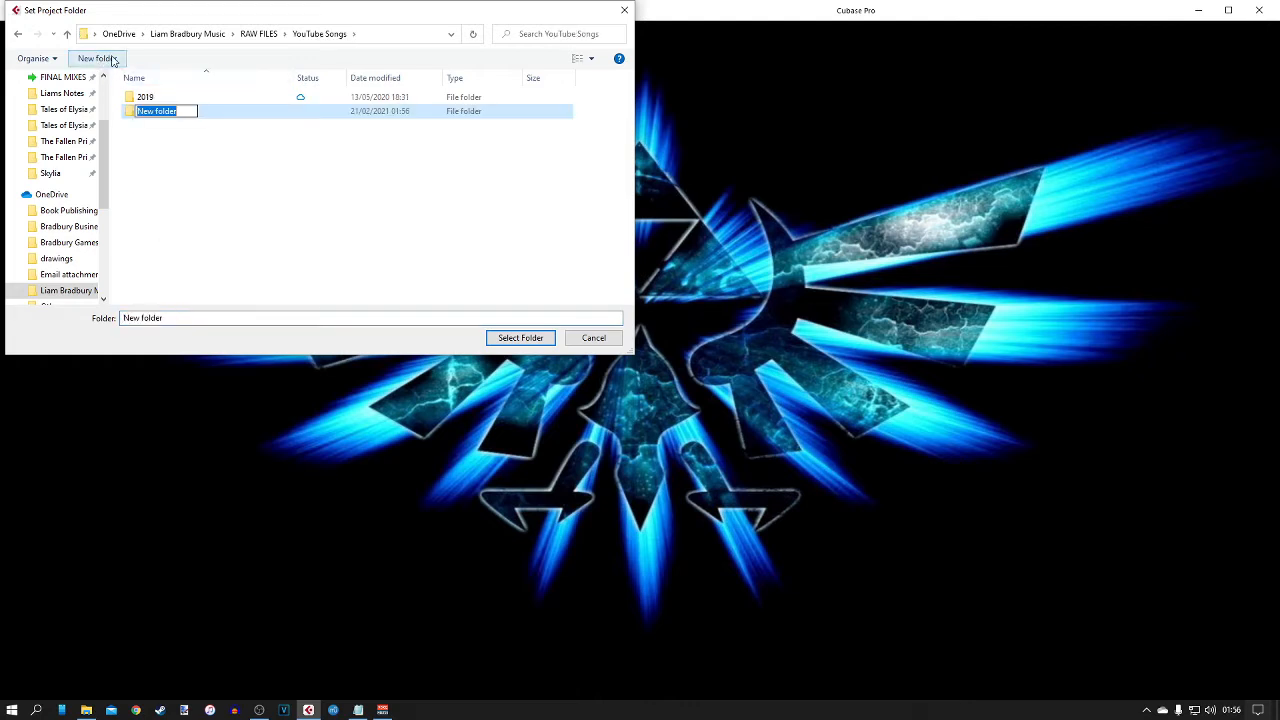
type("You")
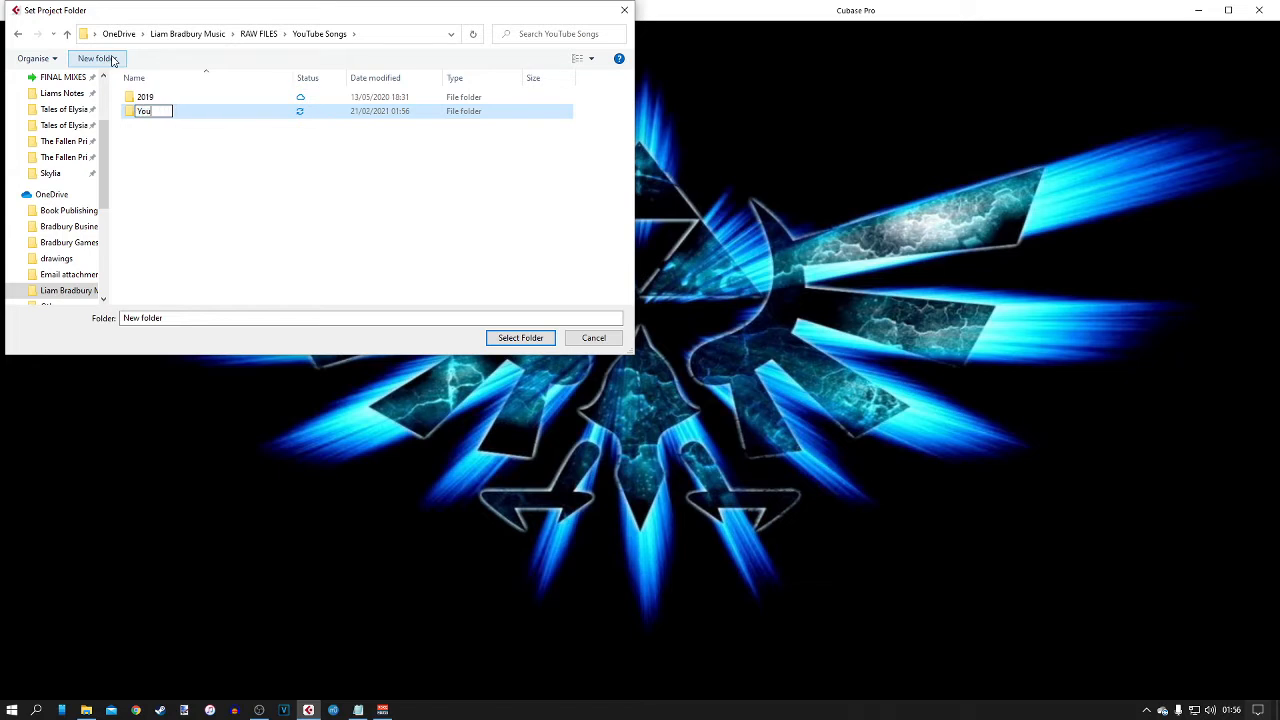
type("Tube Series")
left_click(194, 205)
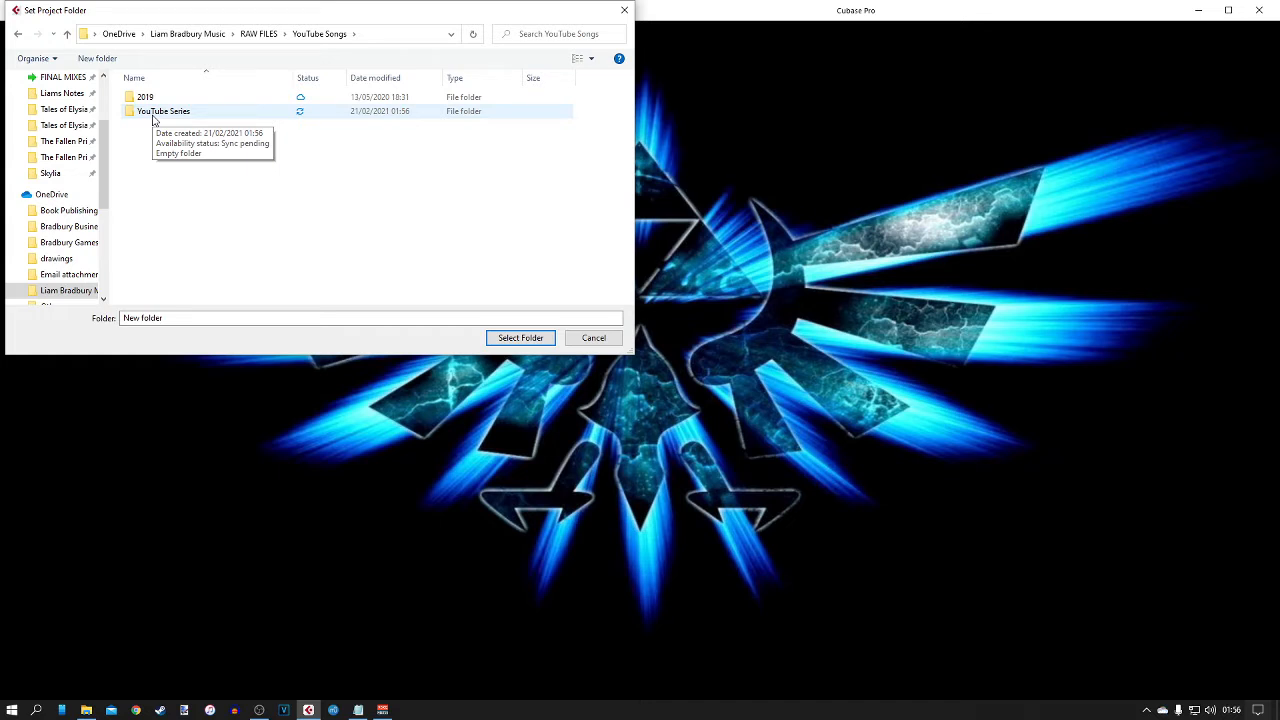
double_click(154, 118)
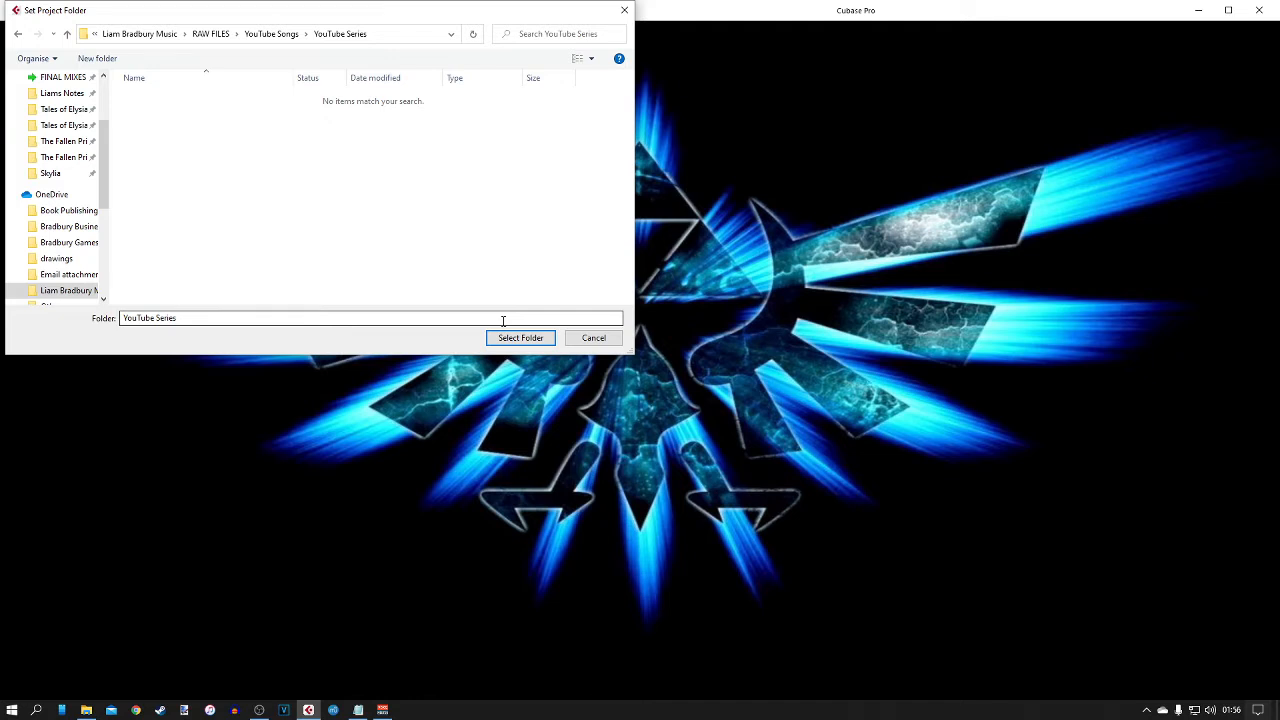
key("Return")
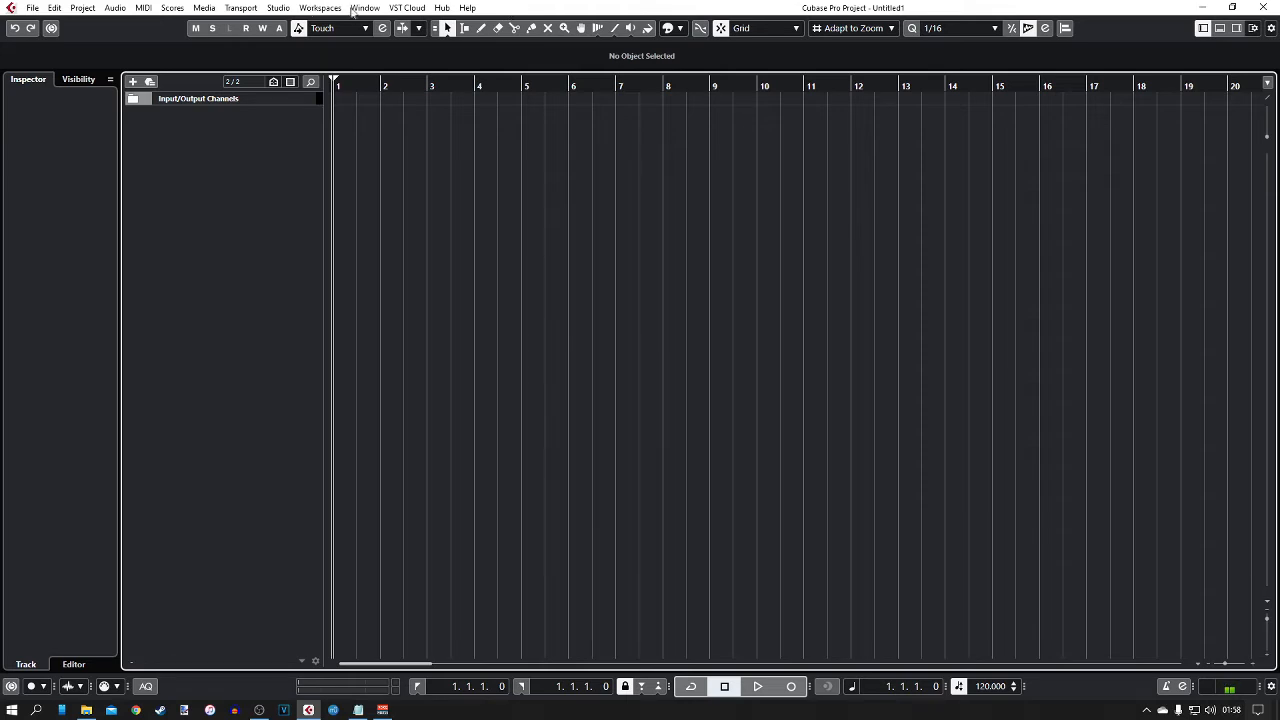
Examine the available ASIO drivers for the audio system in Studio Setup, keeping the current driver
left_click(272, 8)
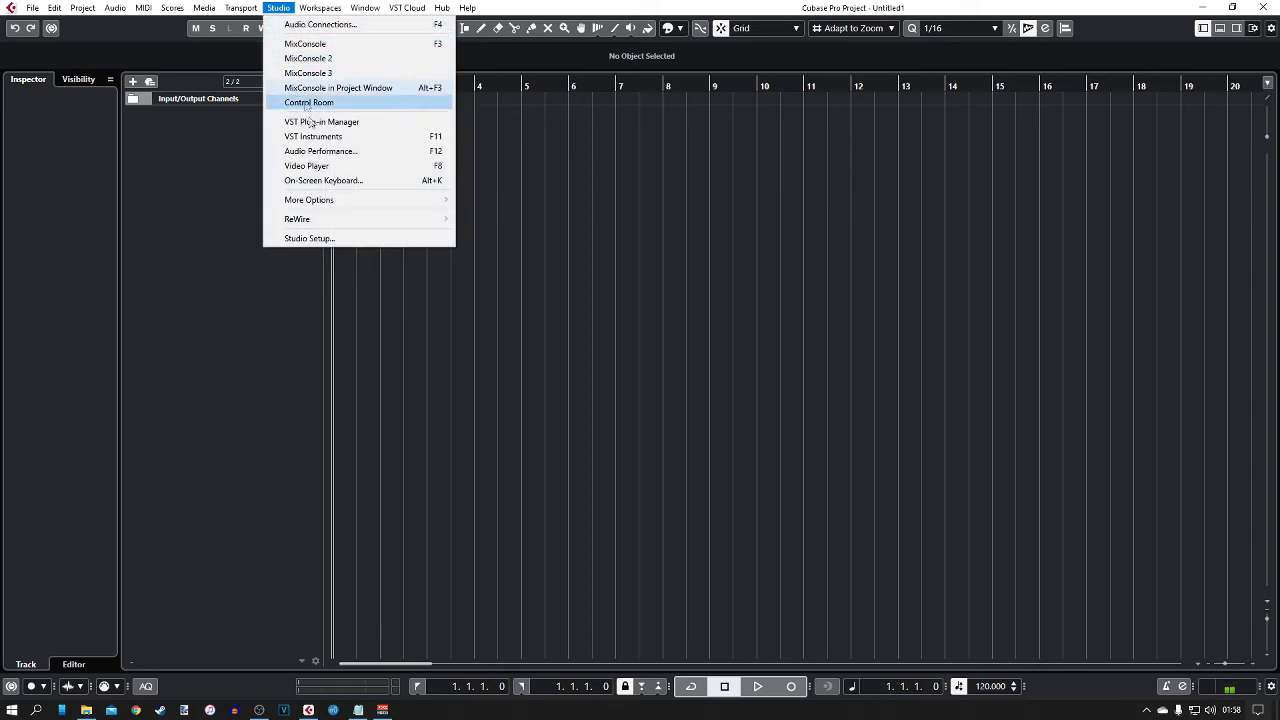
left_click(323, 240)
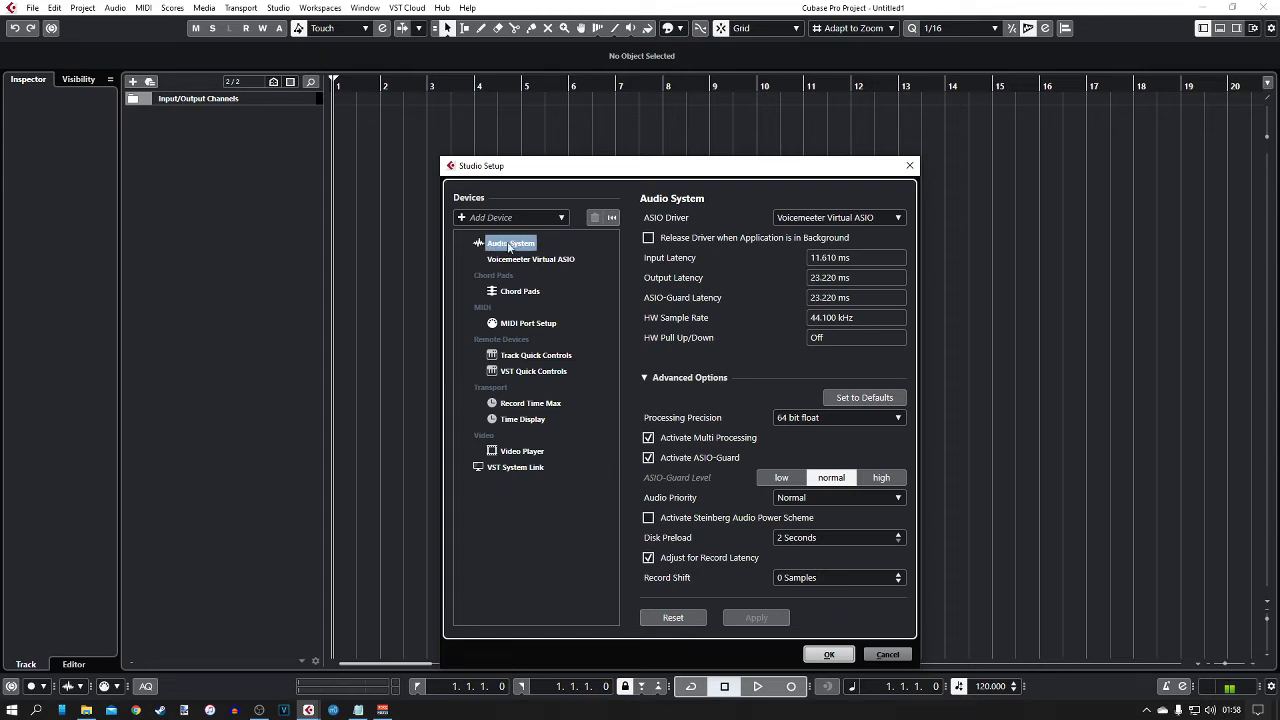
left_click(835, 219)
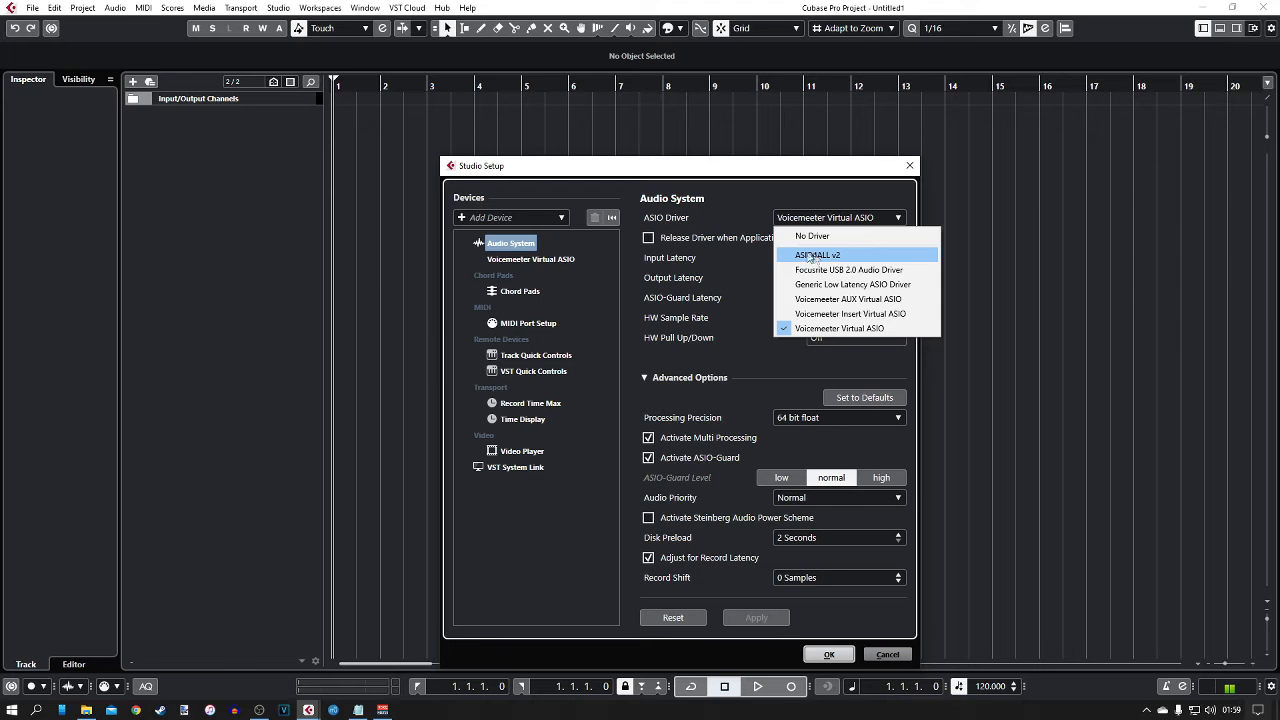
left_click(752, 201)
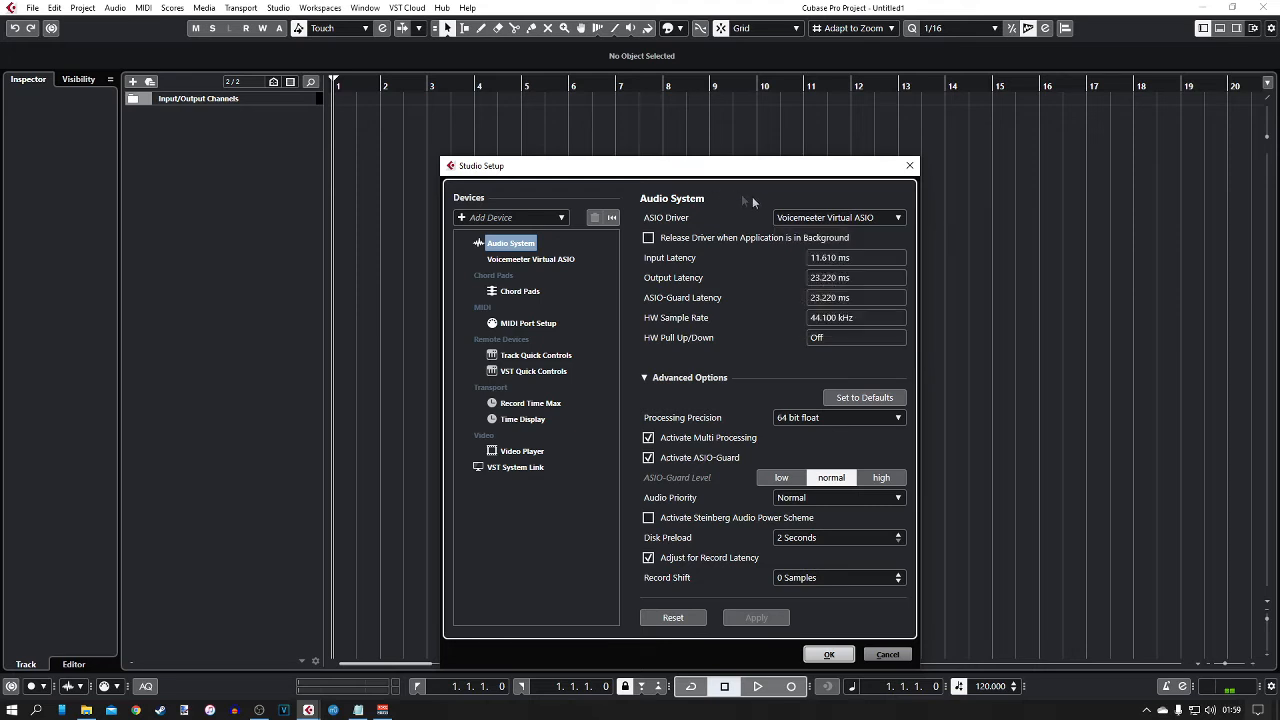
left_click(829, 654)
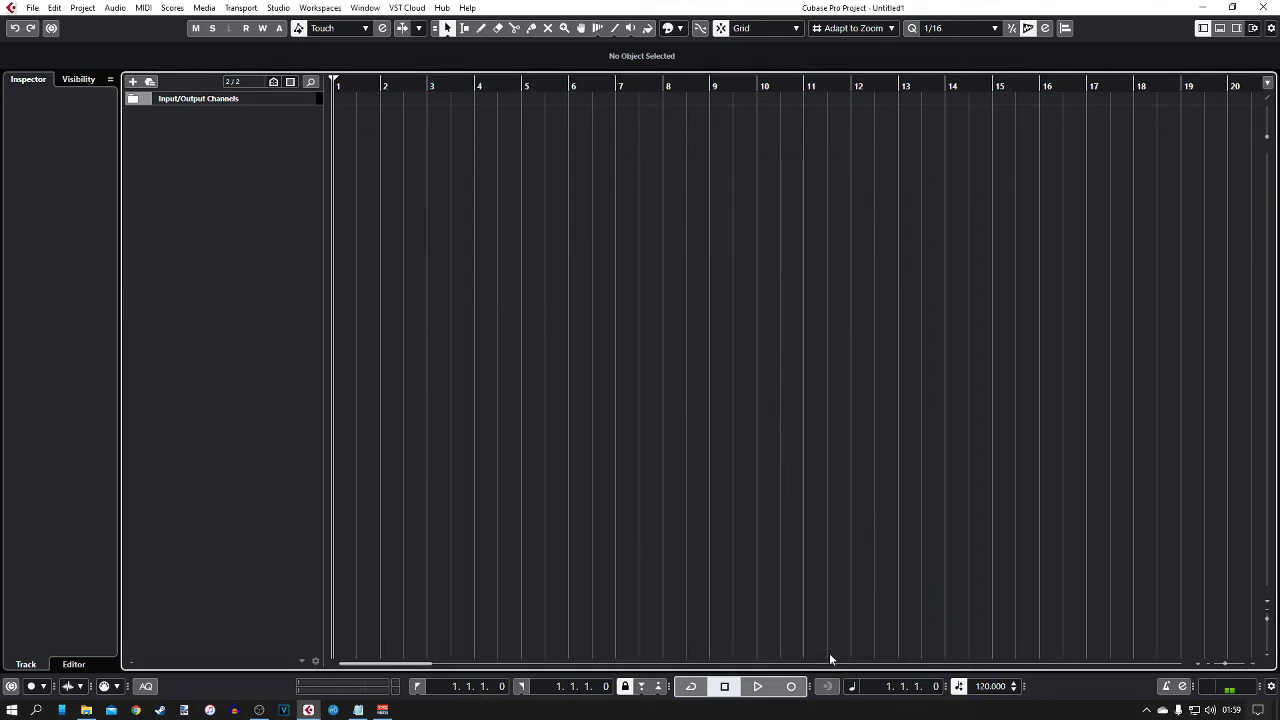
Add one instrument track using HALion Sonic SE, with its audio output set to Stereo Out
right_click(214, 131)
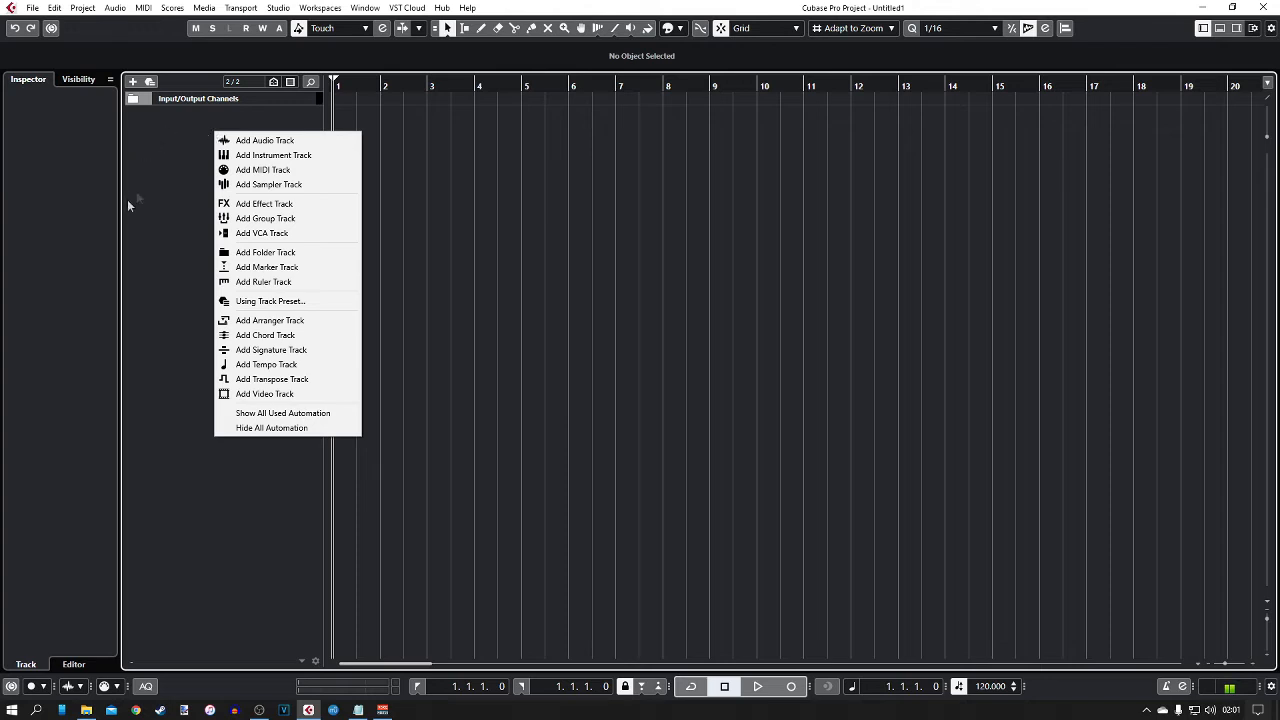
left_click(161, 185)
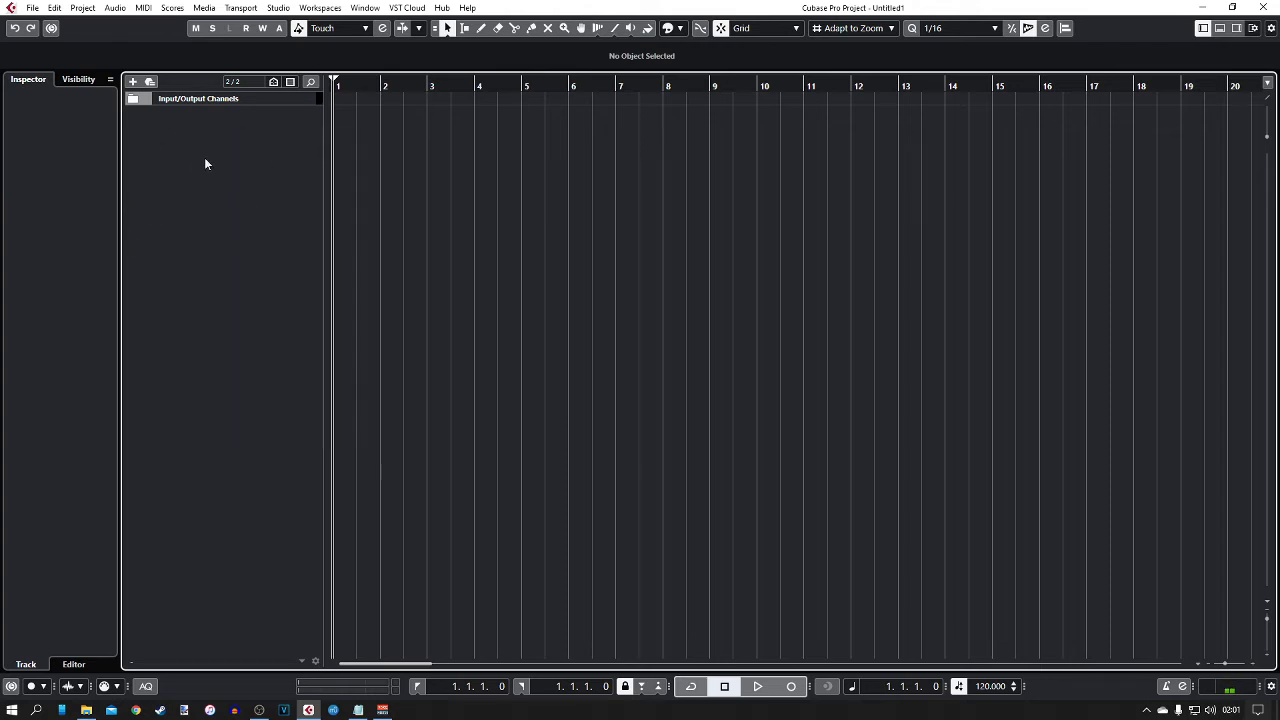
right_click(205, 163)
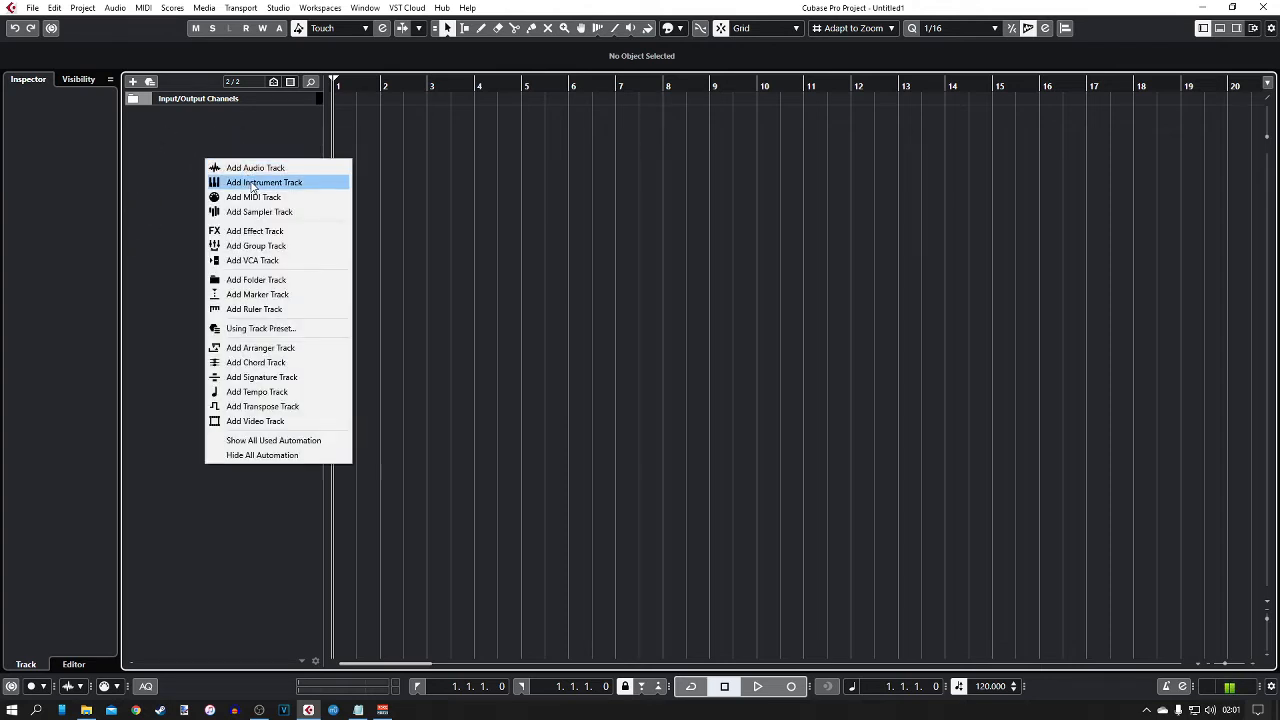
left_click(254, 184)
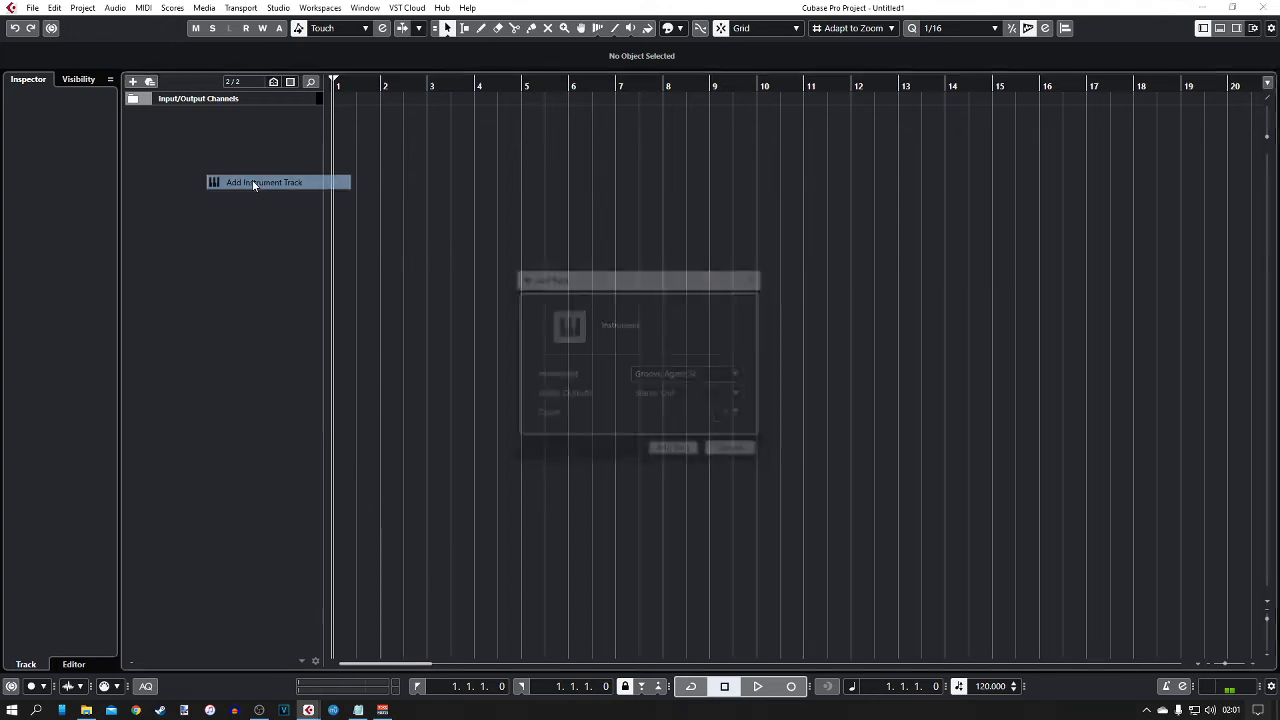
left_click(688, 376)
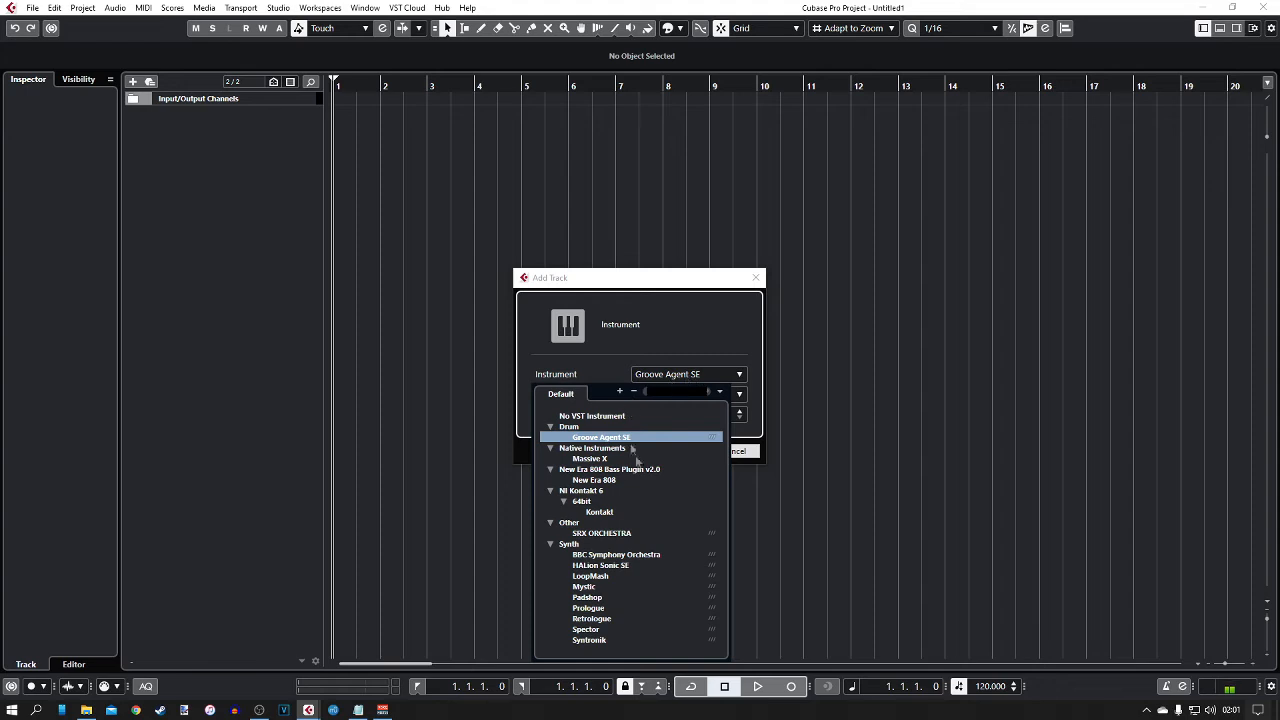
left_click(600, 565)
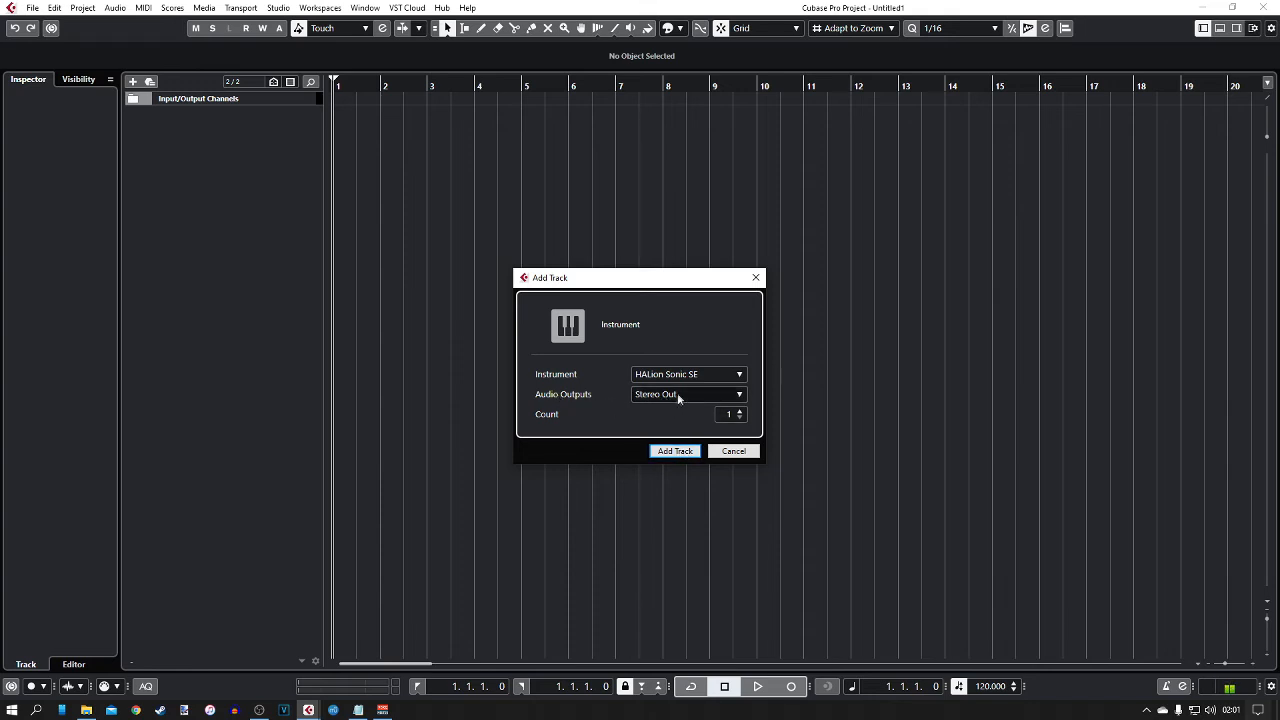
left_click(674, 451)
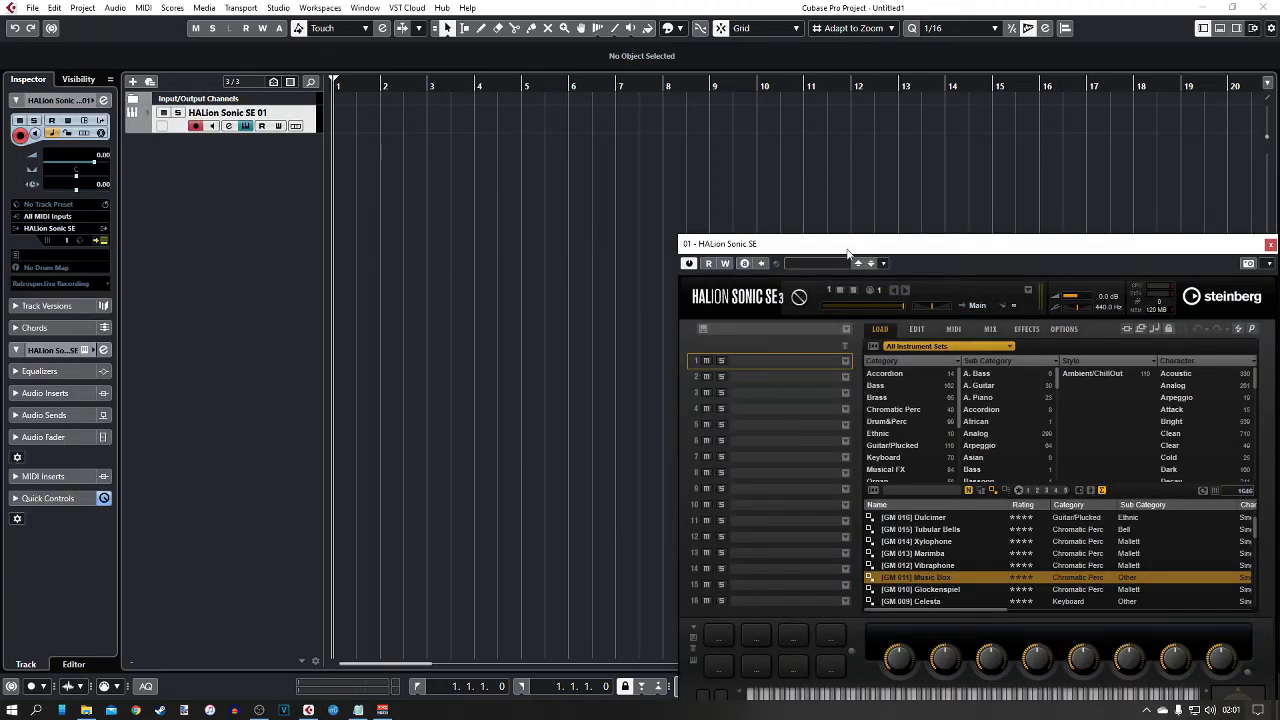
Move the HALion Sonic SE window fully into view and load the [GM 011] Music Box sound into slot 1
left_click_drag(862, 246, 633, 132)
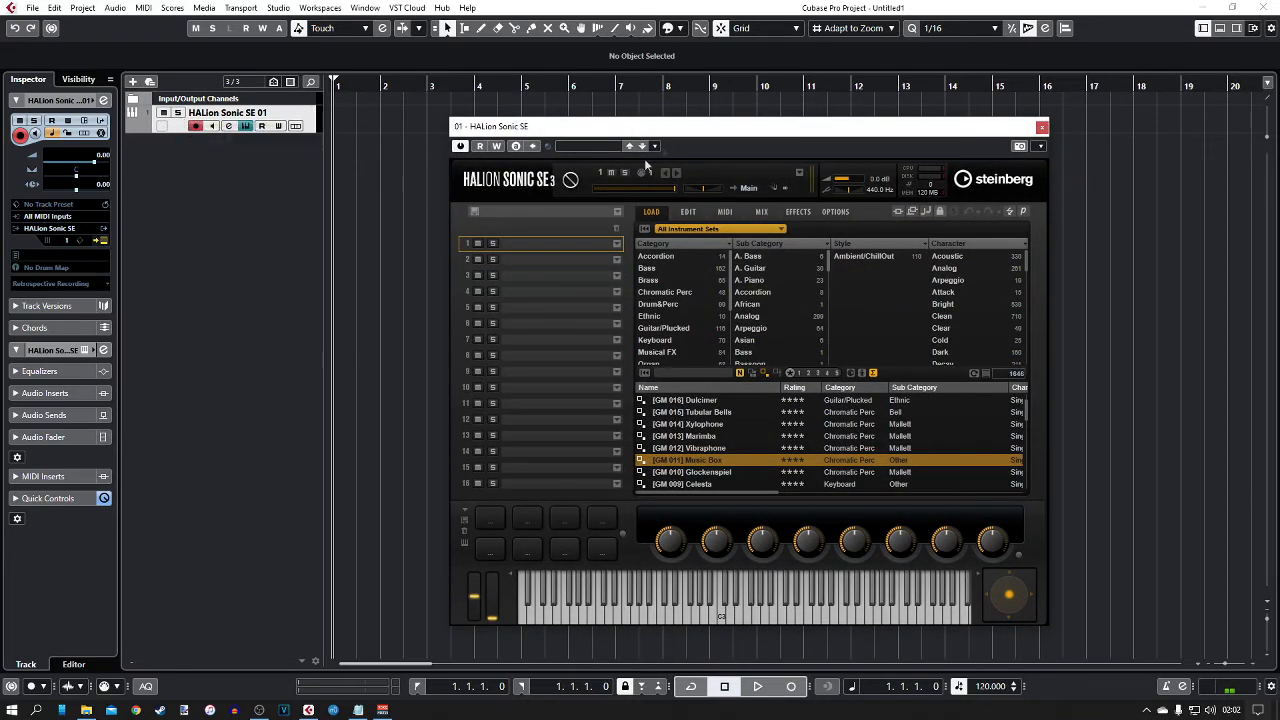
left_click_drag(672, 130, 649, 117)
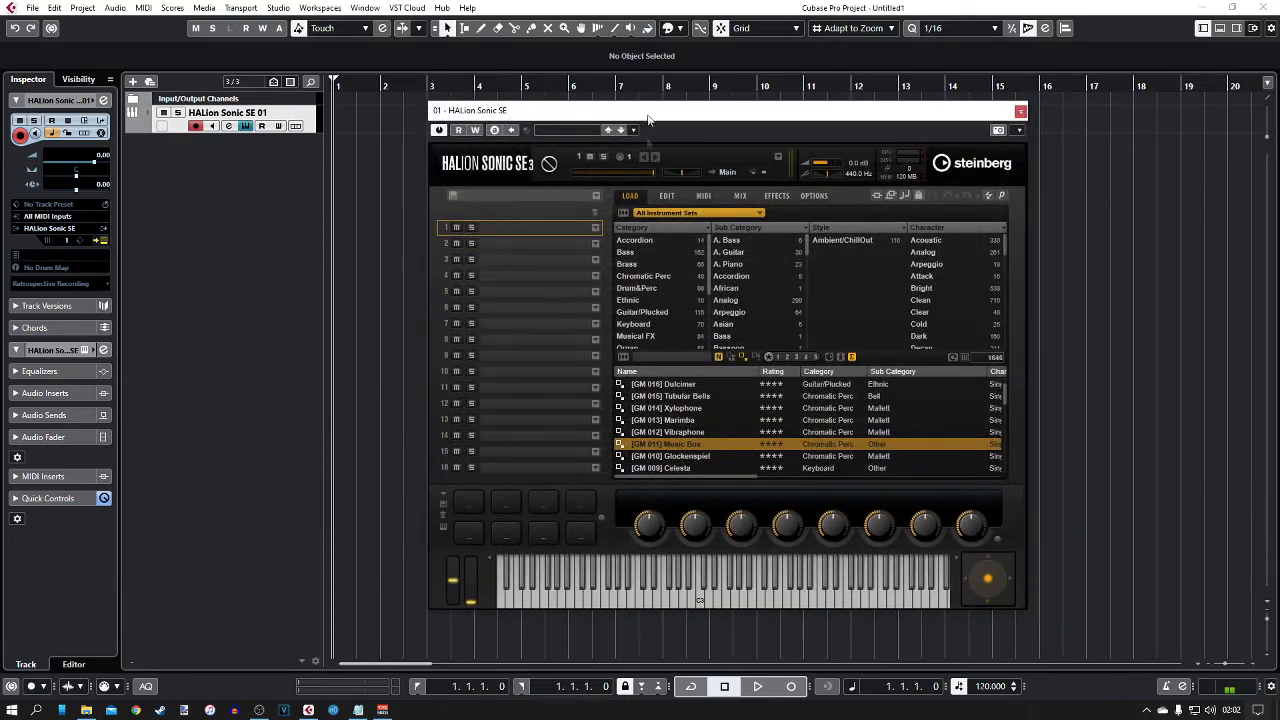
double_click(673, 446)
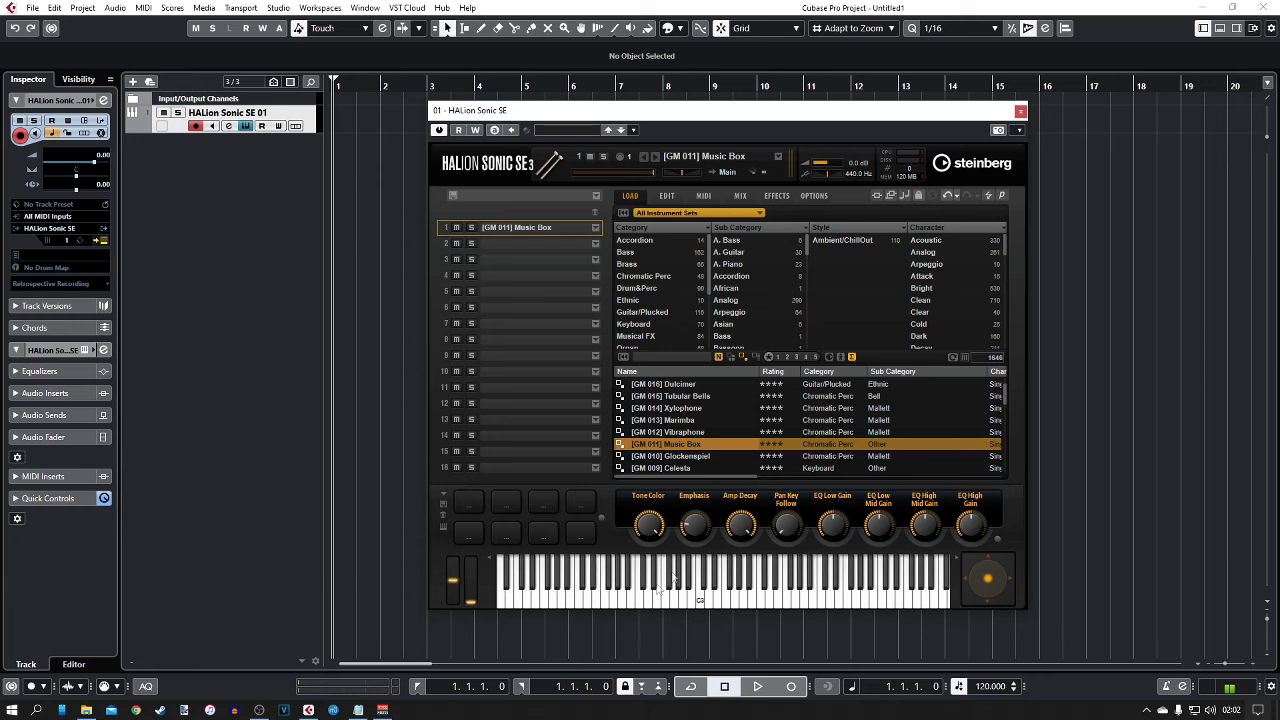
Audition the Music Box sound by playing low, middle and high notes on HALion Sonic SE's virtual keyboard
left_click(603, 594)
left_click(703, 600)
left_click(849, 600)
left_click(709, 604)
left_click(573, 600)
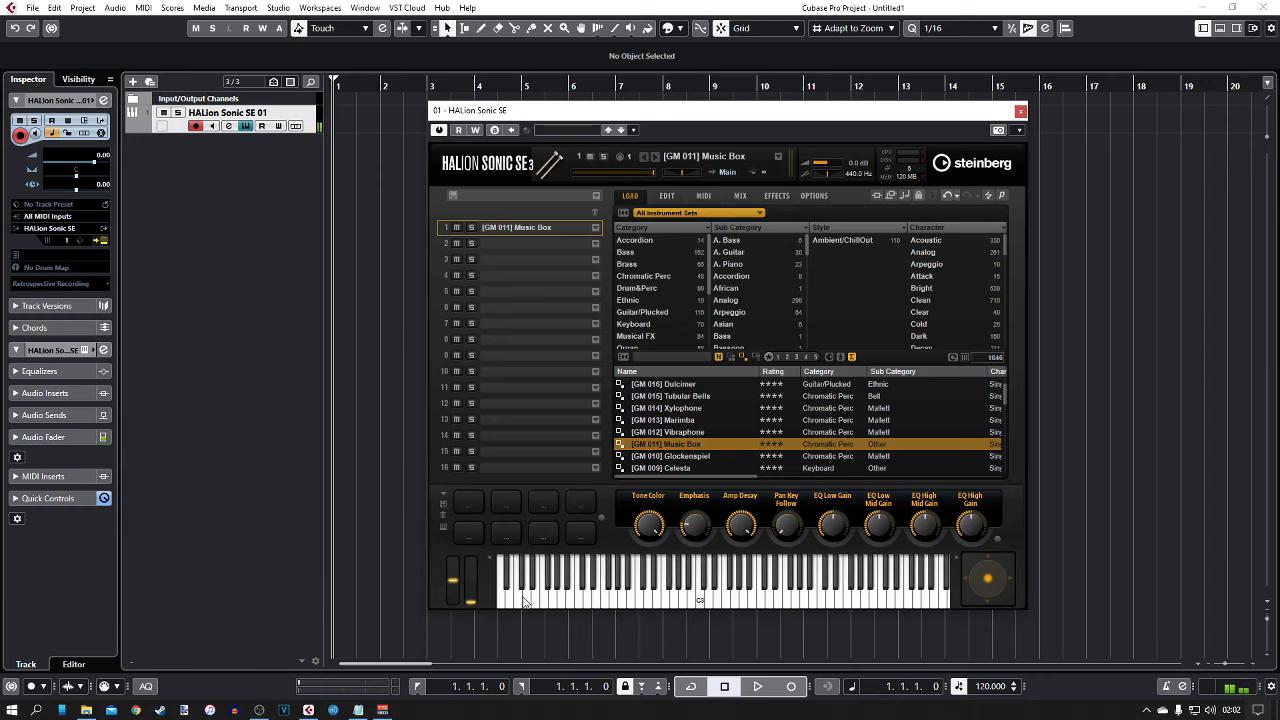
left_click(791, 588)
left_click(864, 594)
left_click(909, 593)
left_click(735, 602)
left_click(632, 603)
left_click(657, 590)
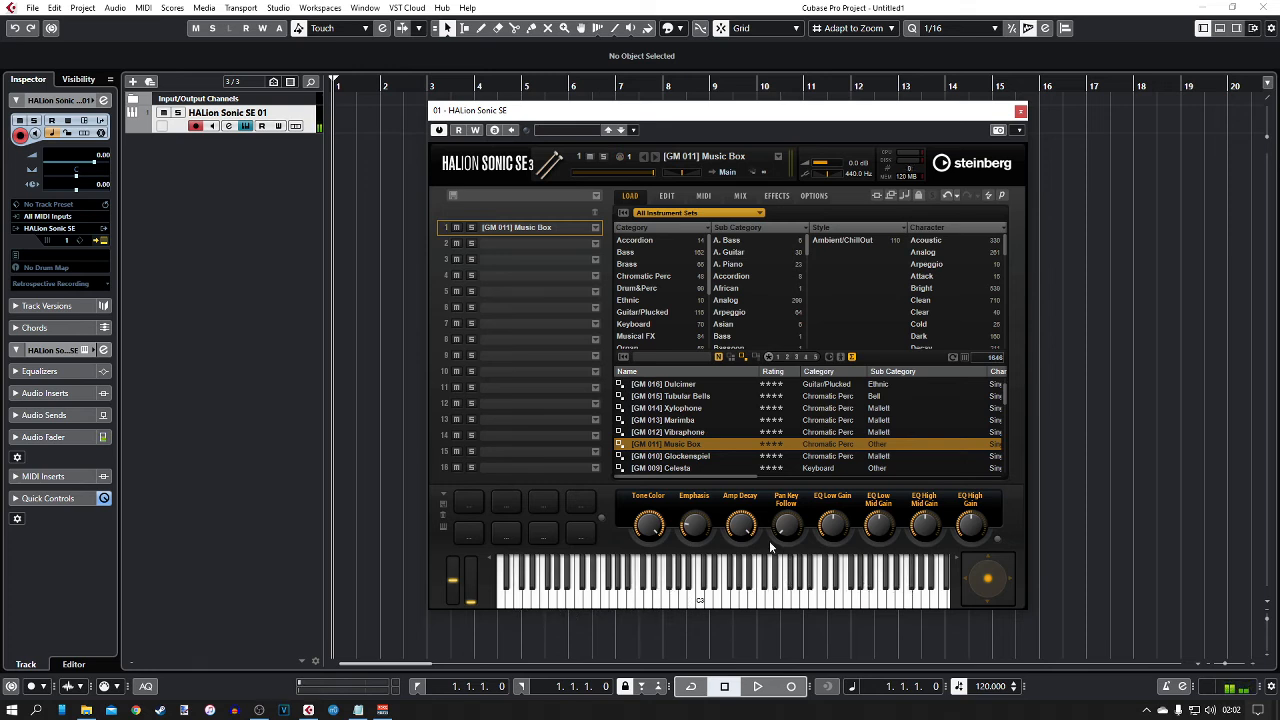